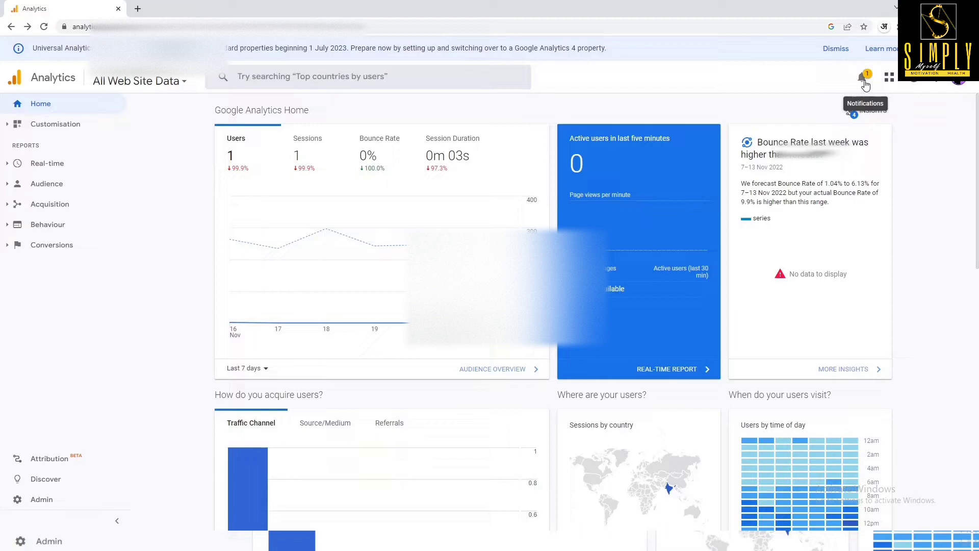
Review the Analytics notifications and read the details of the Redundant Hostnames warning
click(862, 80)
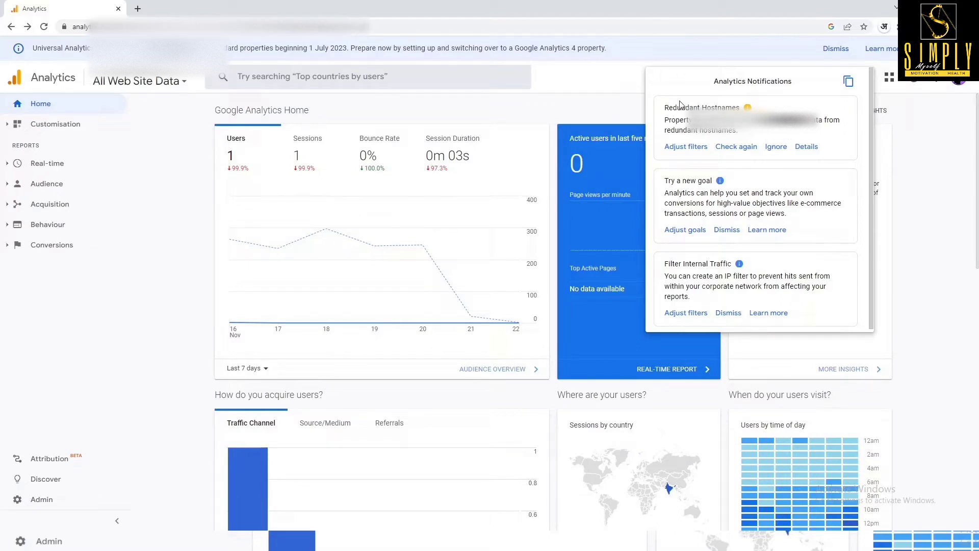
click(807, 148)
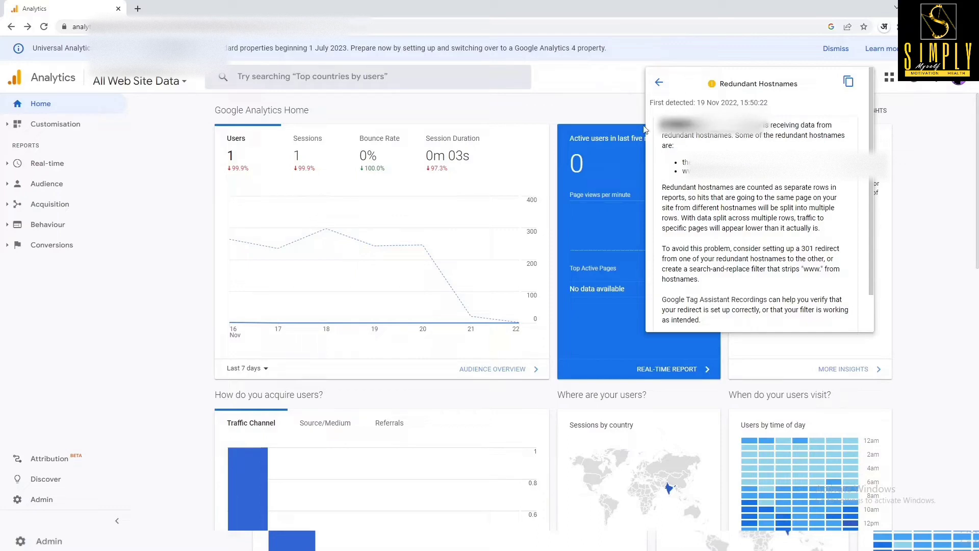
click(658, 85)
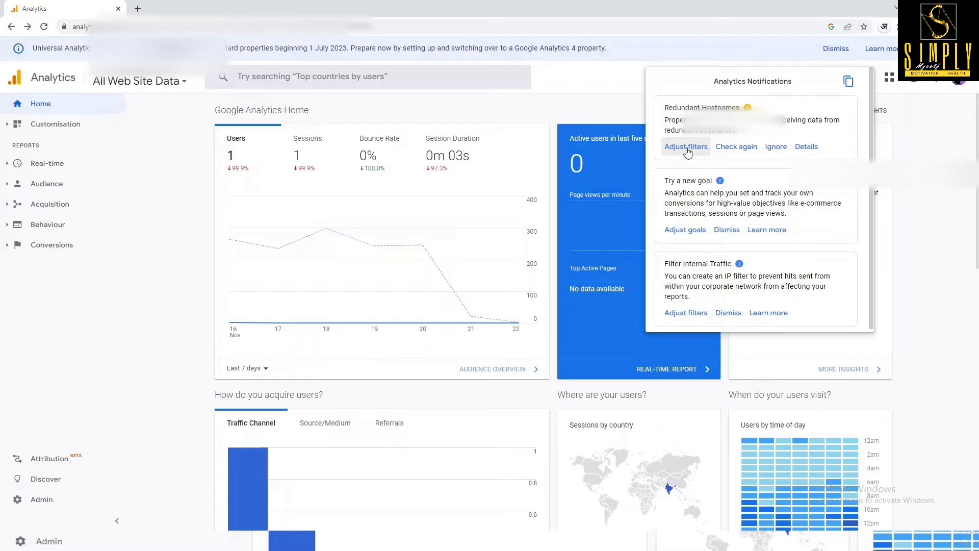
click(619, 83)
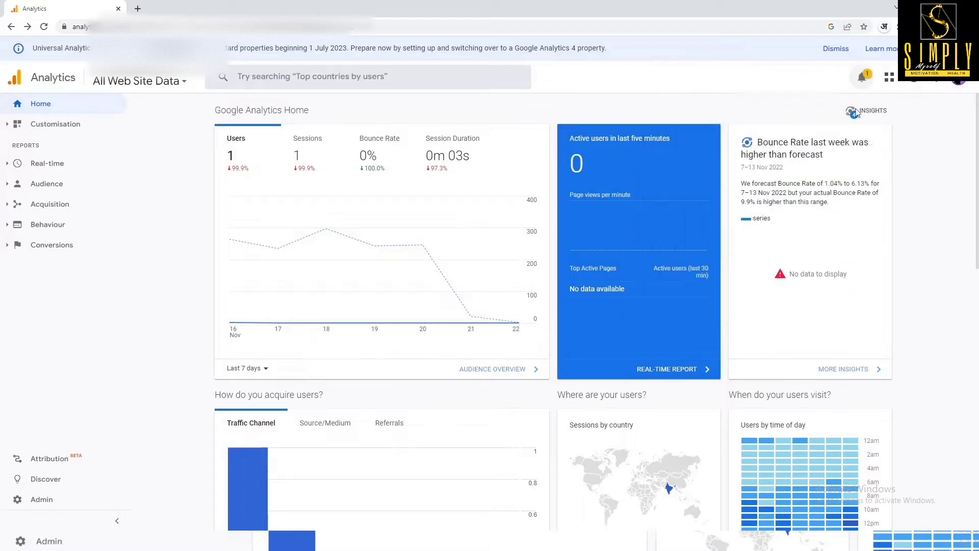
Start adding a new filter to the All Web Site Data view in the admin settings
click(45, 499)
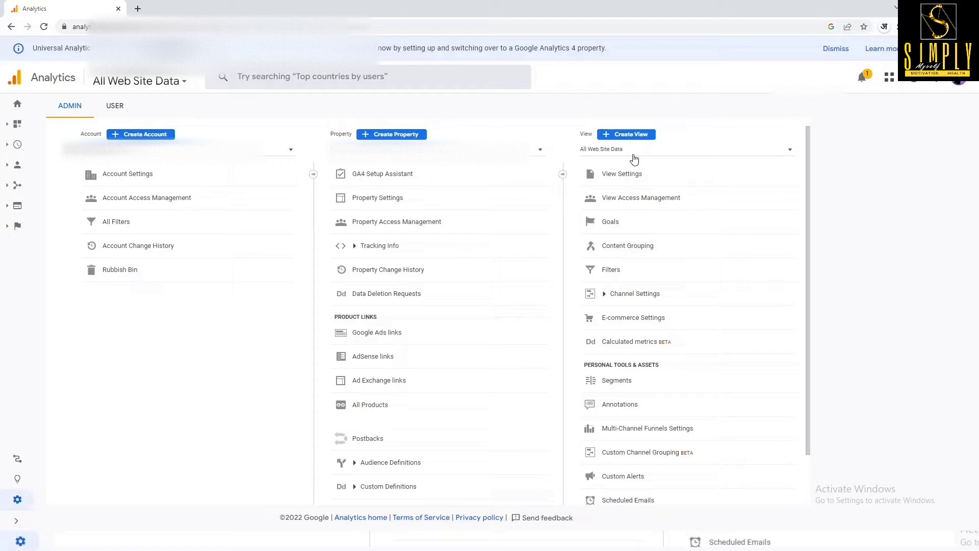
click(611, 271)
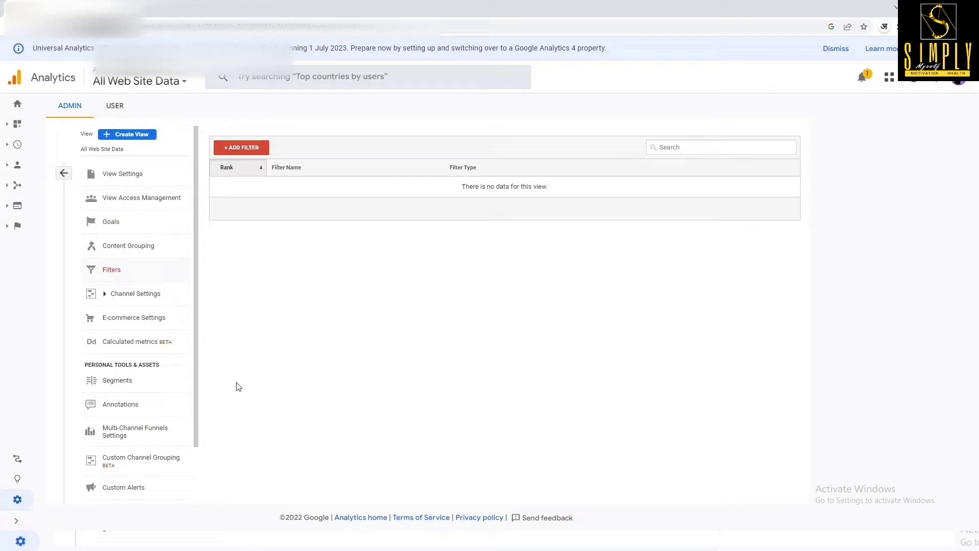
click(243, 149)
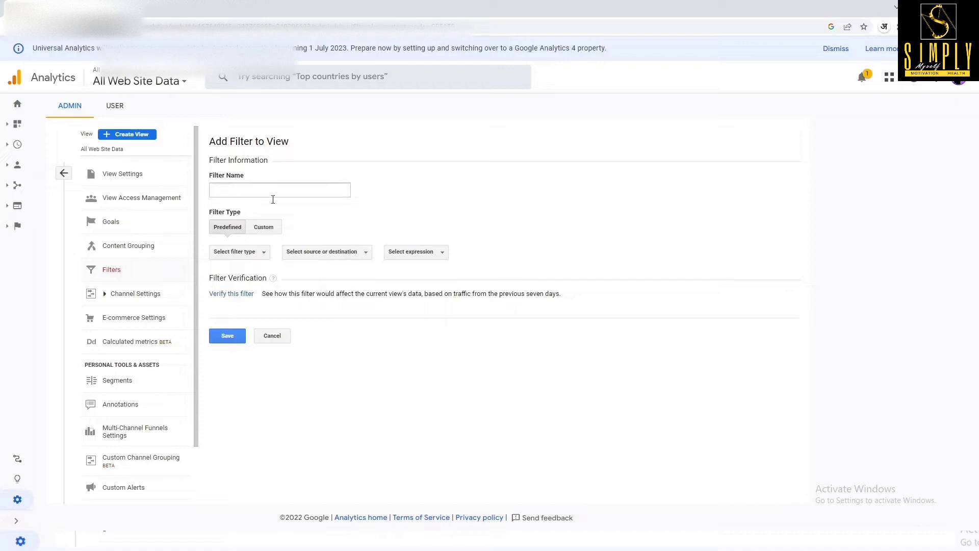
Name the new view filter Consolidate Hostnames
click(232, 192)
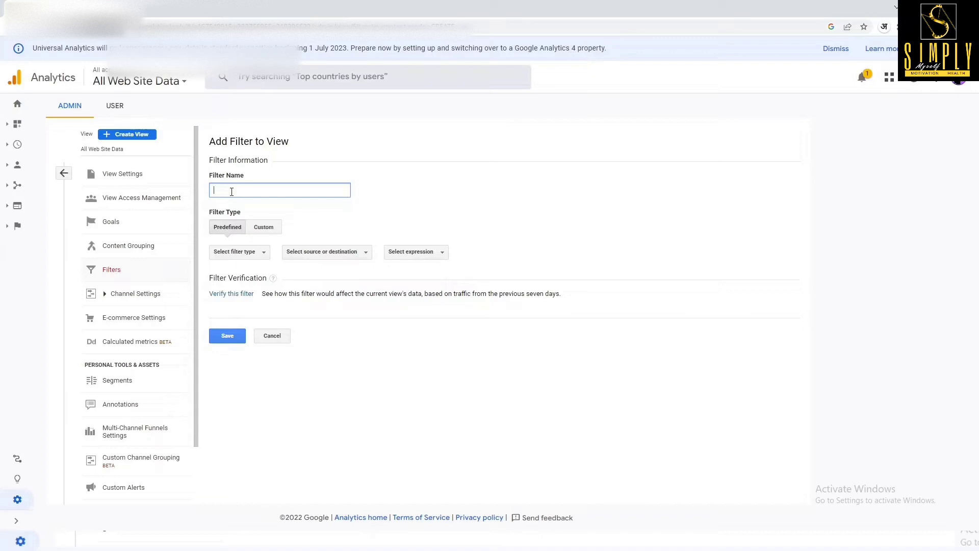
text(Consolid)
key(BackSpace)
text(ate )
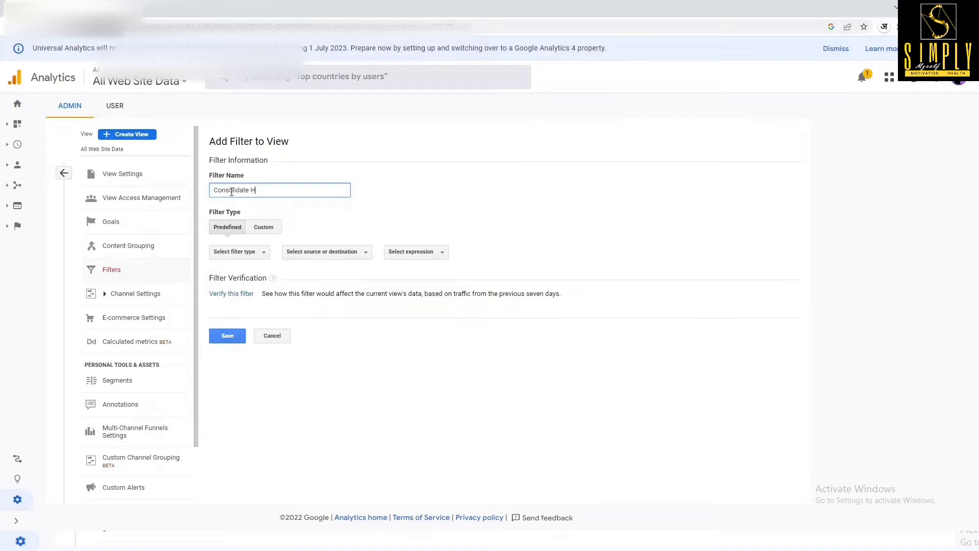
text(Hostnames)
Make the filter a custom one, and switch it from excluding on the Hostname field to Search and Replace
click(269, 234)
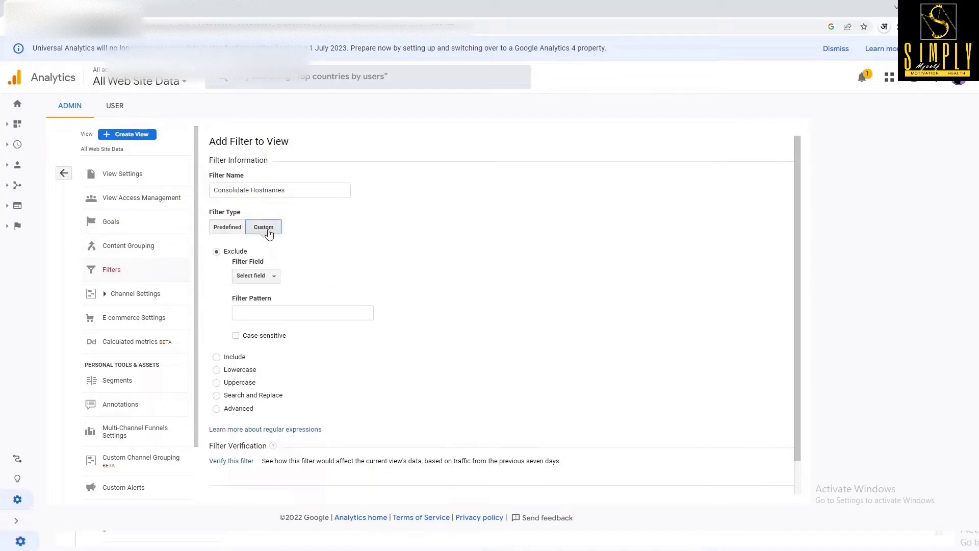
scroll(334, 224, down, 1)
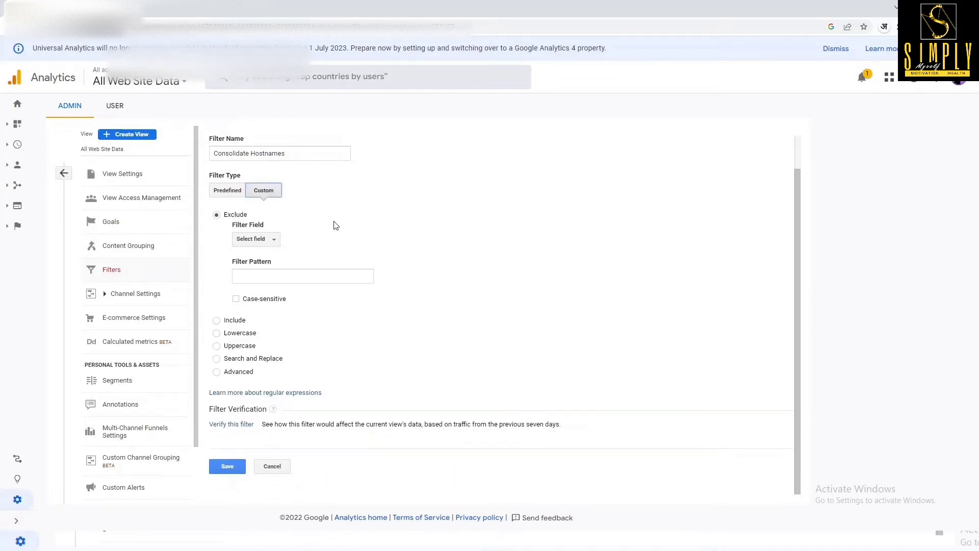
click(275, 241)
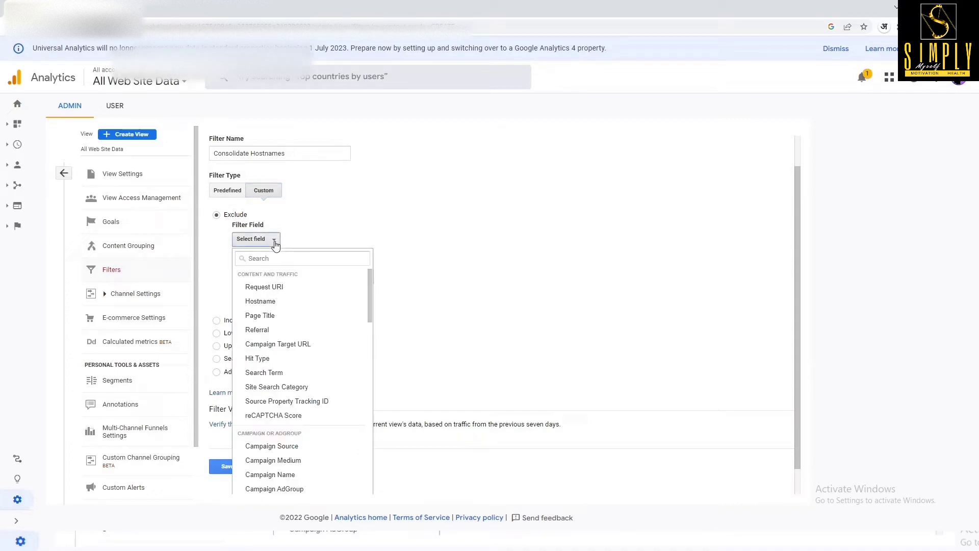
click(271, 302)
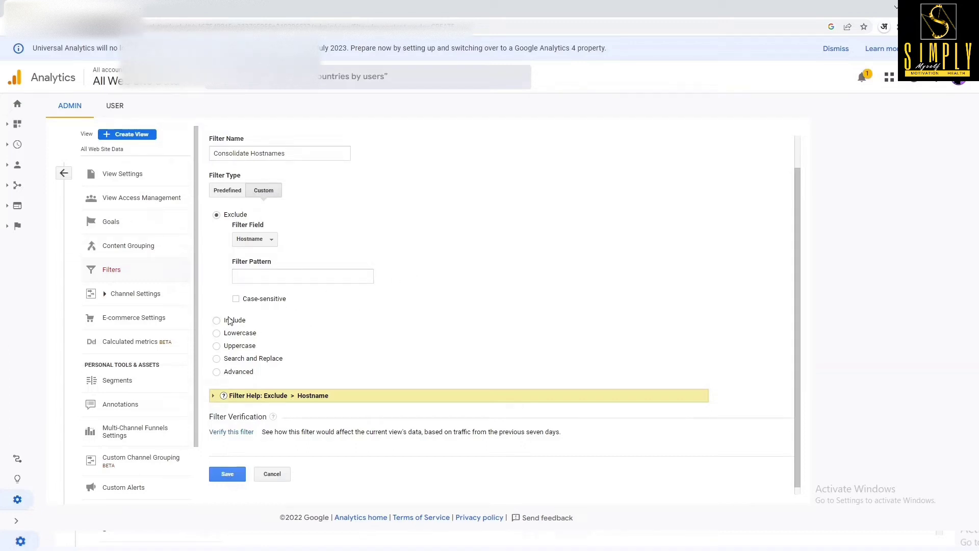
click(217, 359)
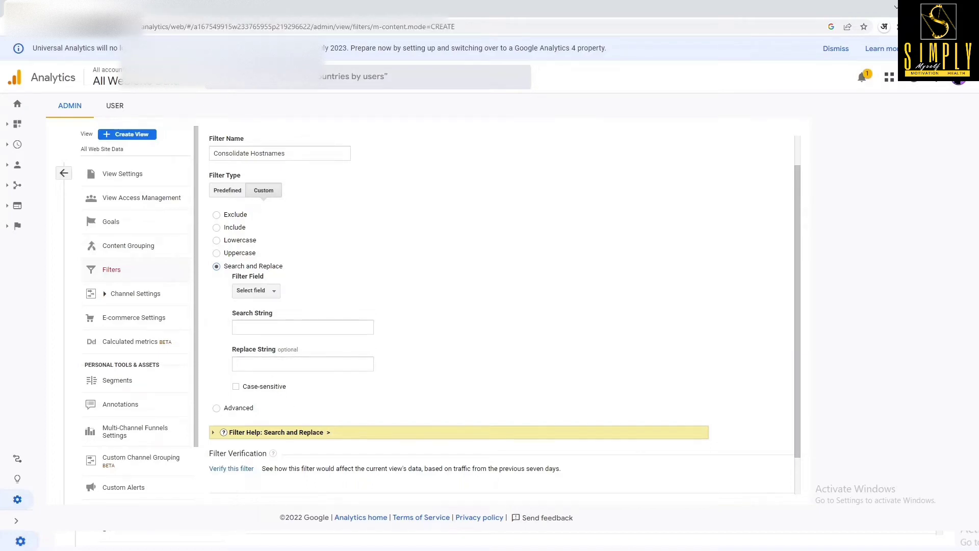
Copy the WWW to non-www pattern ^www\. from the Notepad notes into the filter's search string
key(alt+Tab)
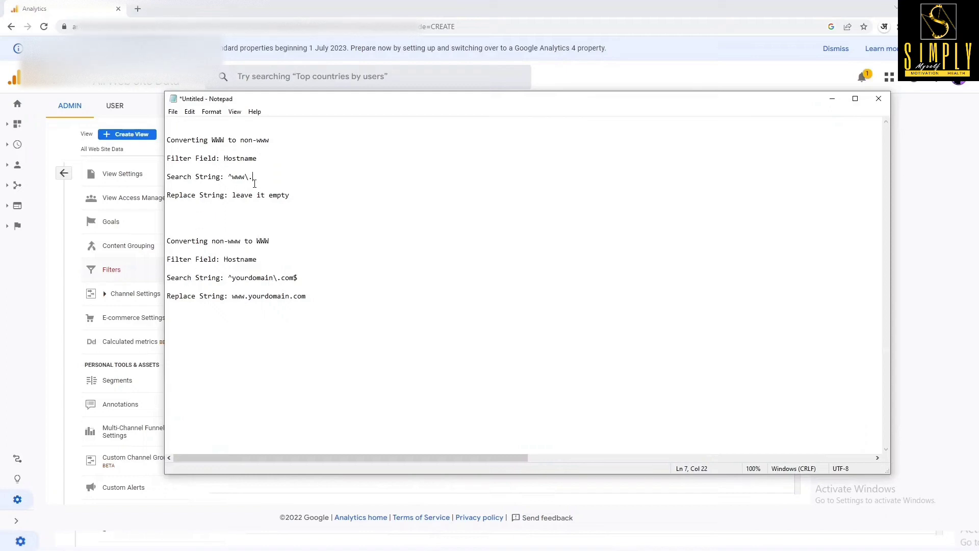
click(215, 140)
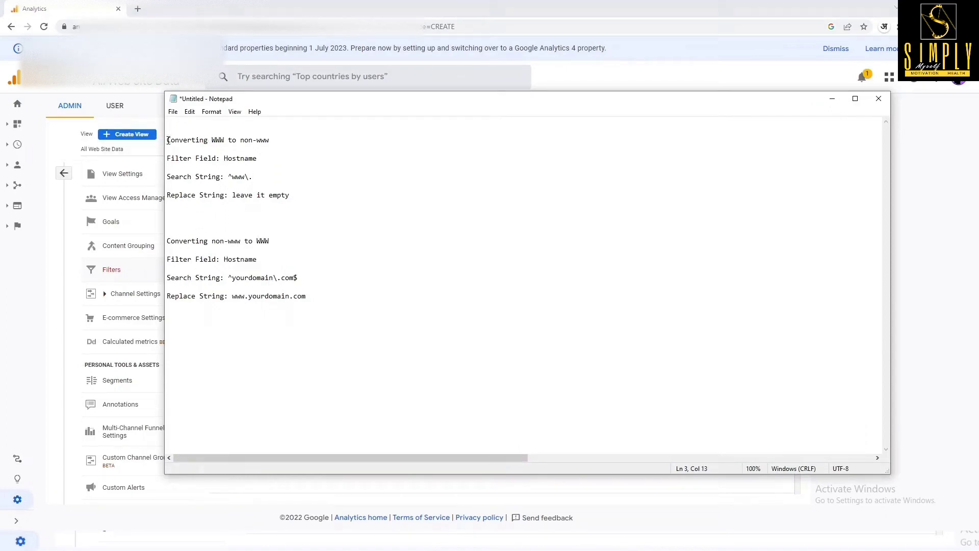
drag(168, 140, 249, 162)
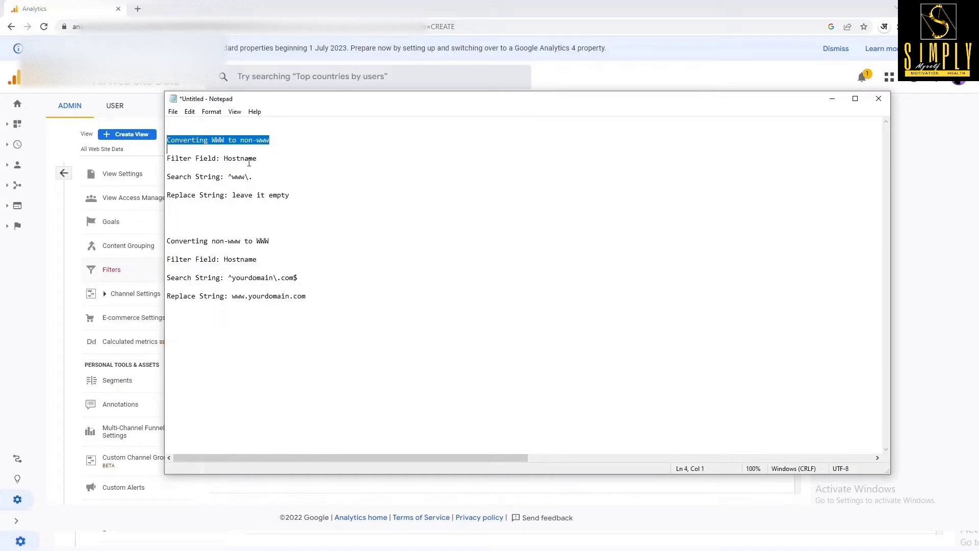
click(286, 160)
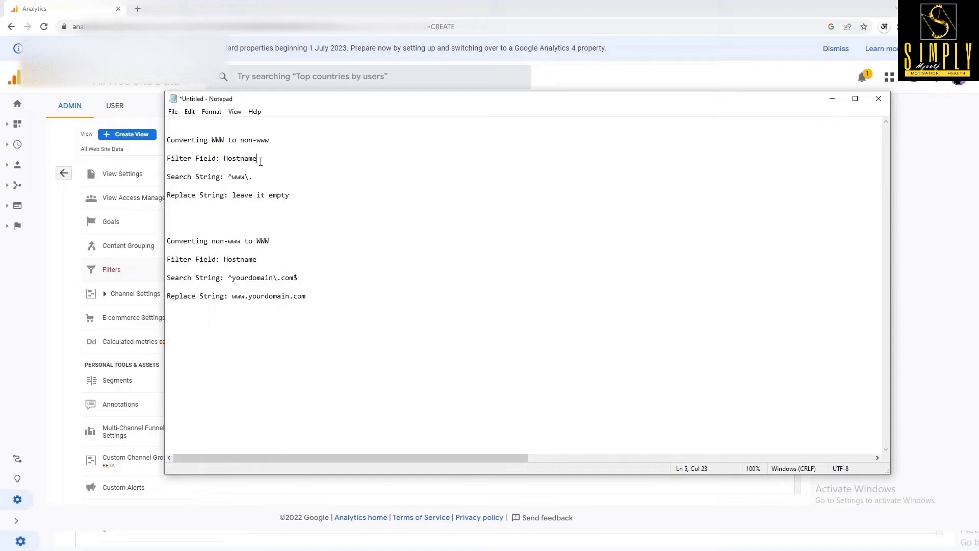
mouse_move(253, 177)
mouse_down()
mouse_move(227, 177)
mouse_move(259, 176)
mouse_up()
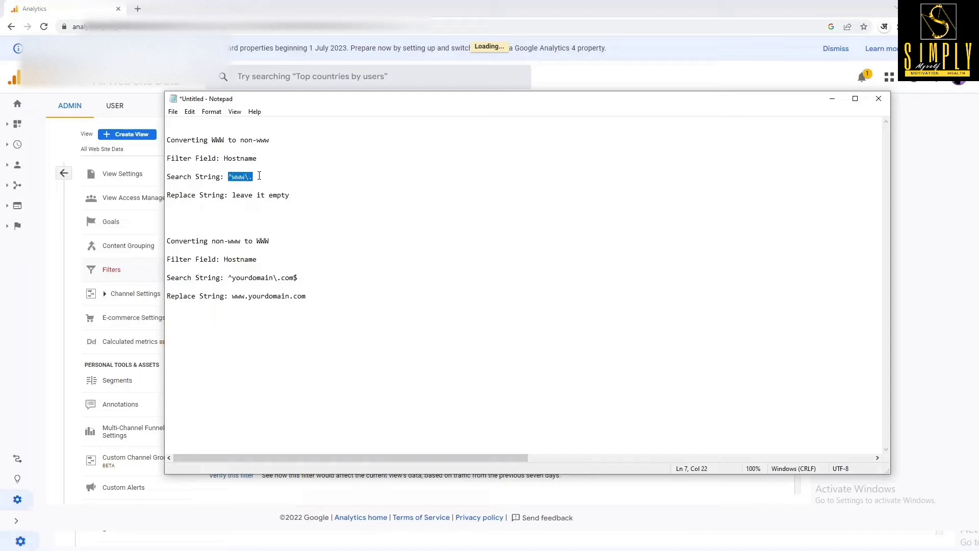
right_click(243, 177)
click(265, 211)
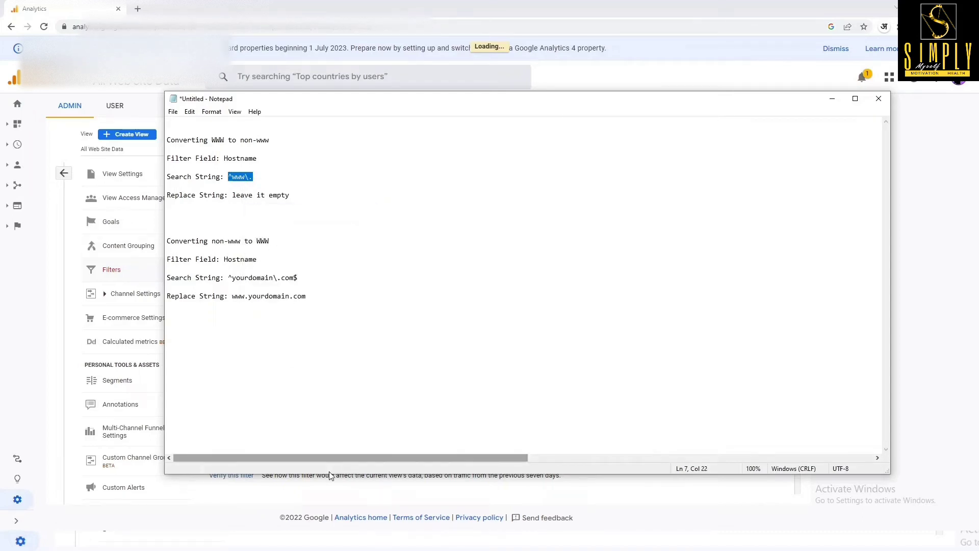
click(329, 476)
click(254, 334)
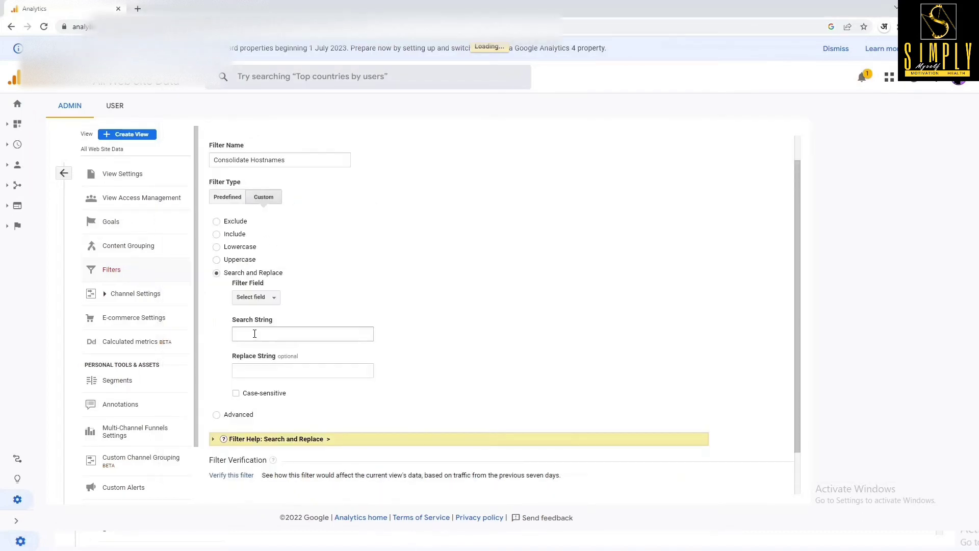
key(ctrl+v)
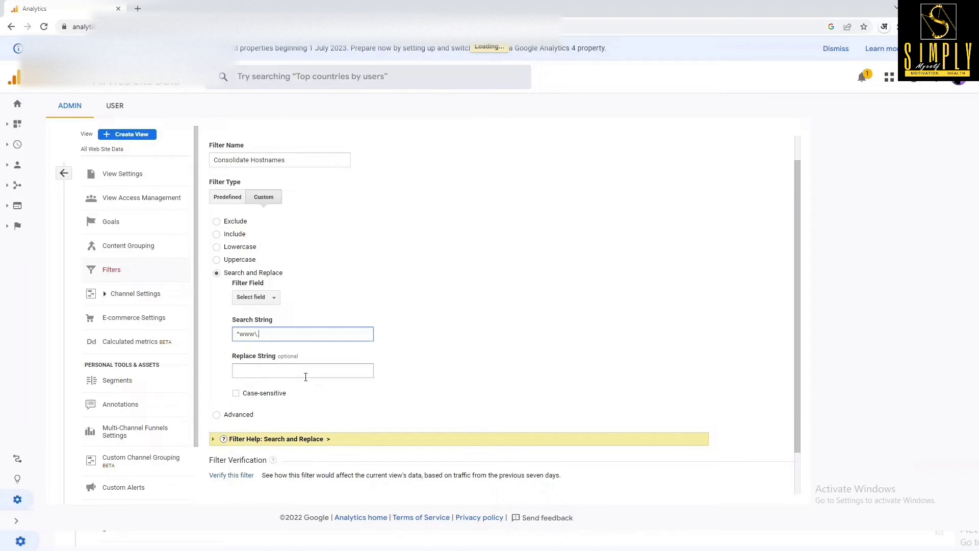
Replace the filter's search string with the non-www to WWW pattern ^yourdomain\.com$ copied from the Notepad notes
scroll(364, 349, down, 1)
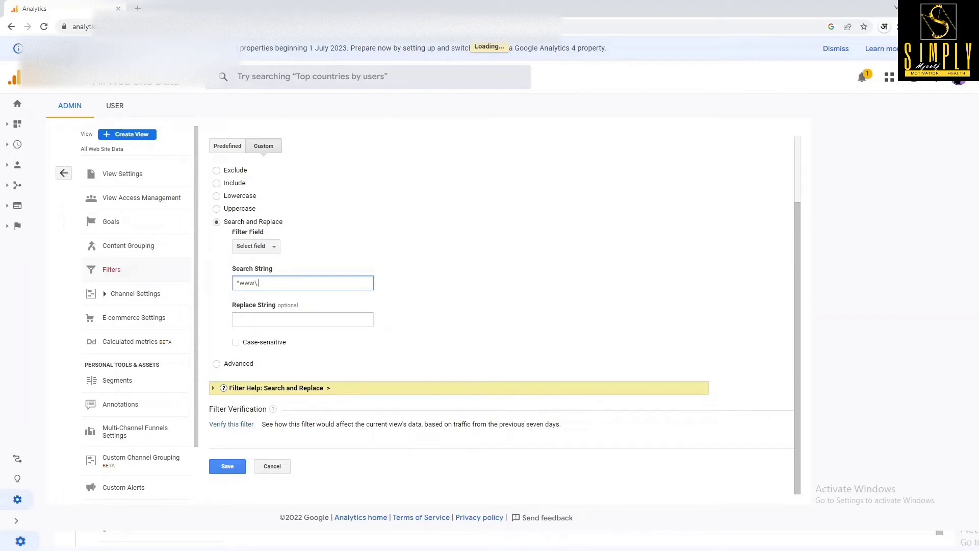
mouse_move(387, 550)
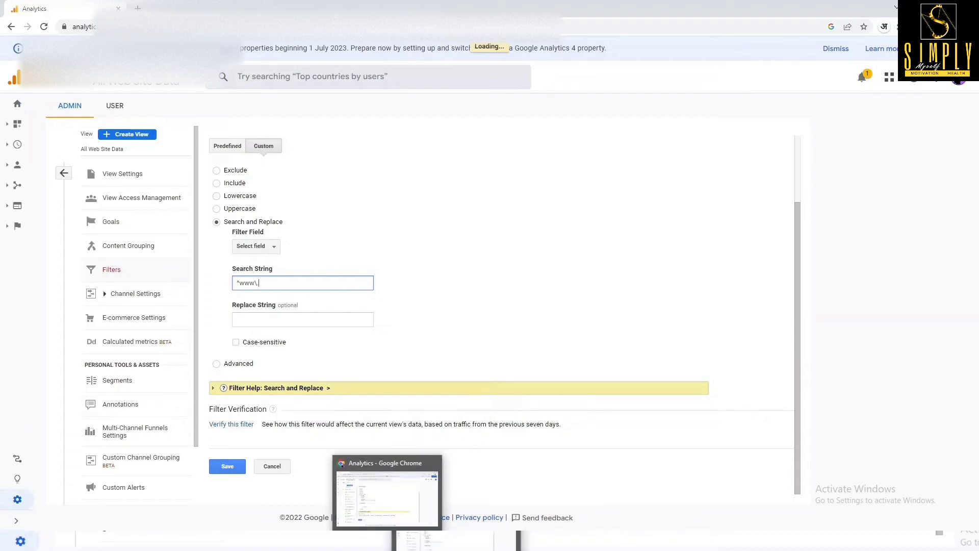
click(443, 549)
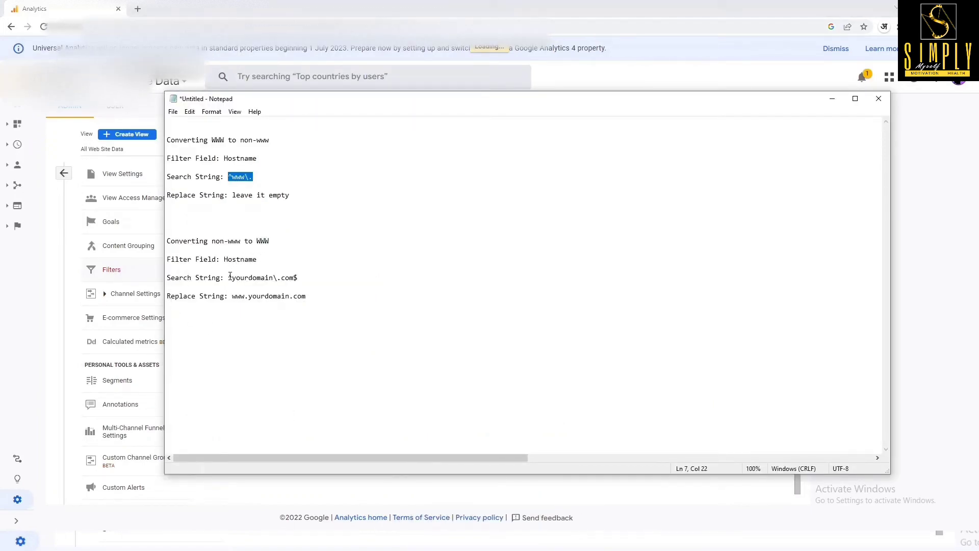
drag(230, 276, 302, 277)
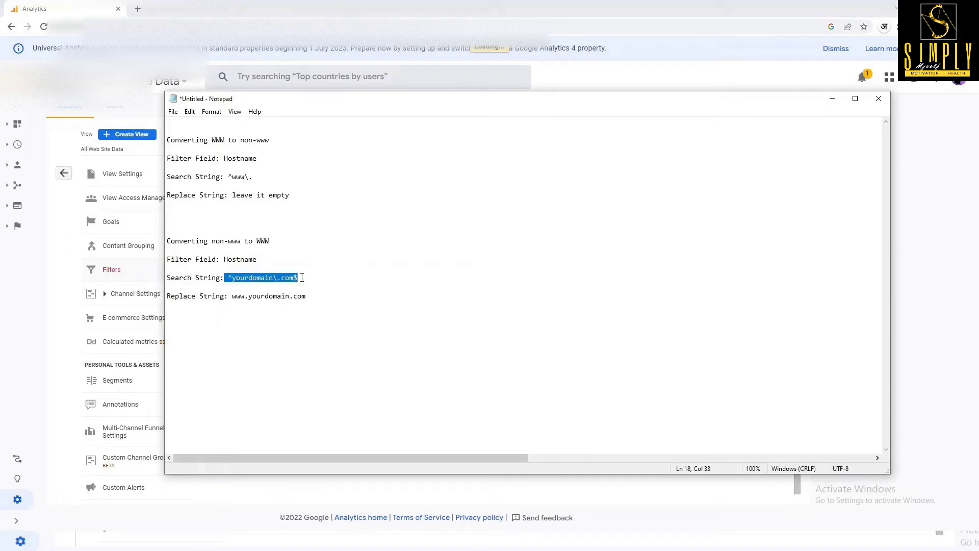
right_click(269, 281)
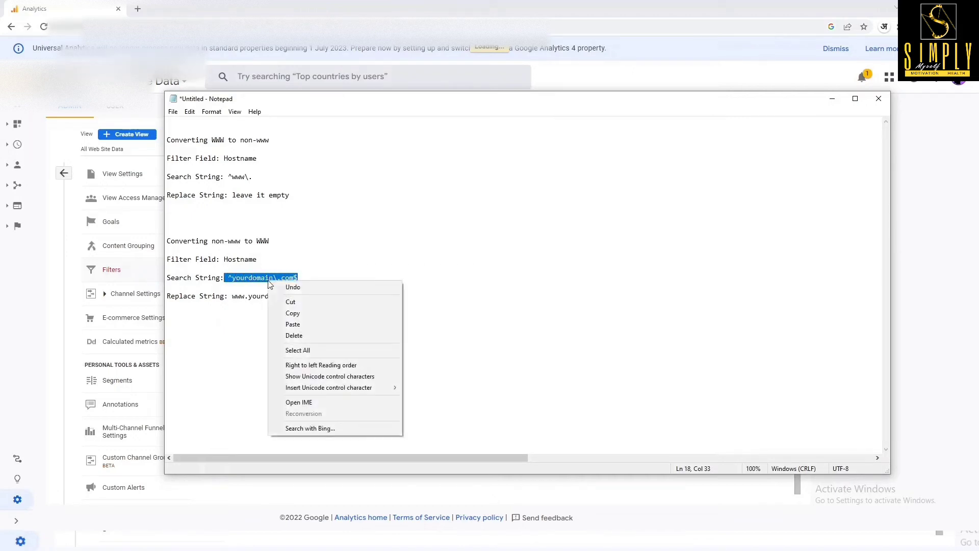
click(297, 314)
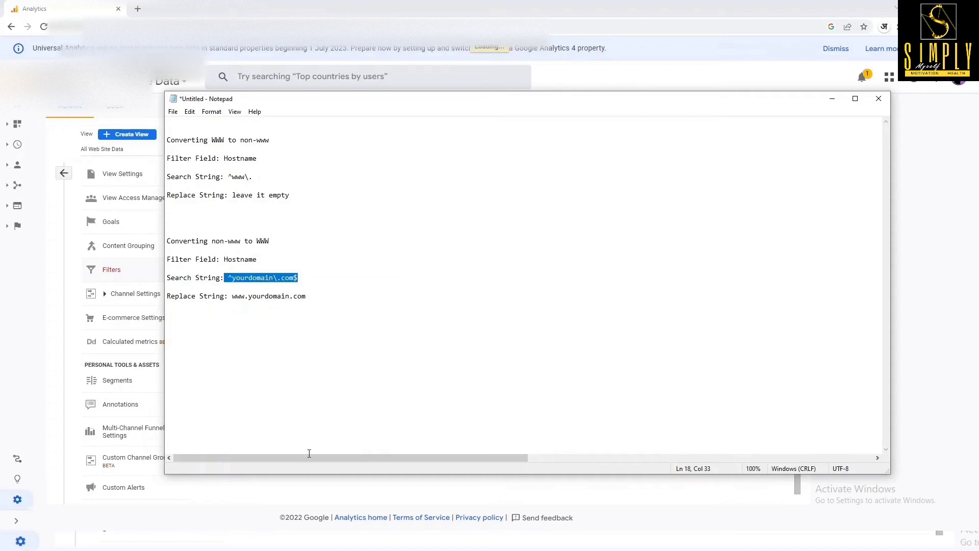
click(317, 547)
click(262, 283)
drag(262, 283, 230, 281)
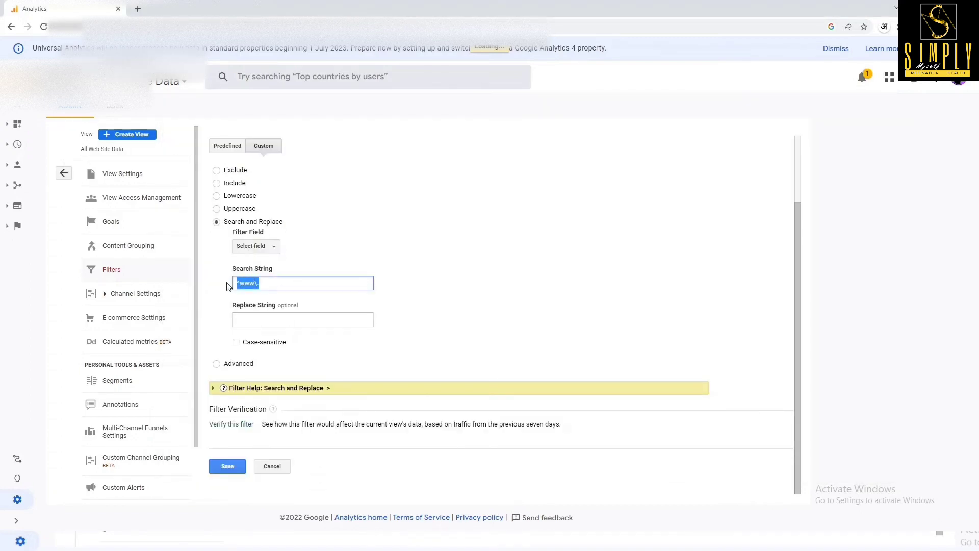
key(ctrl+v)
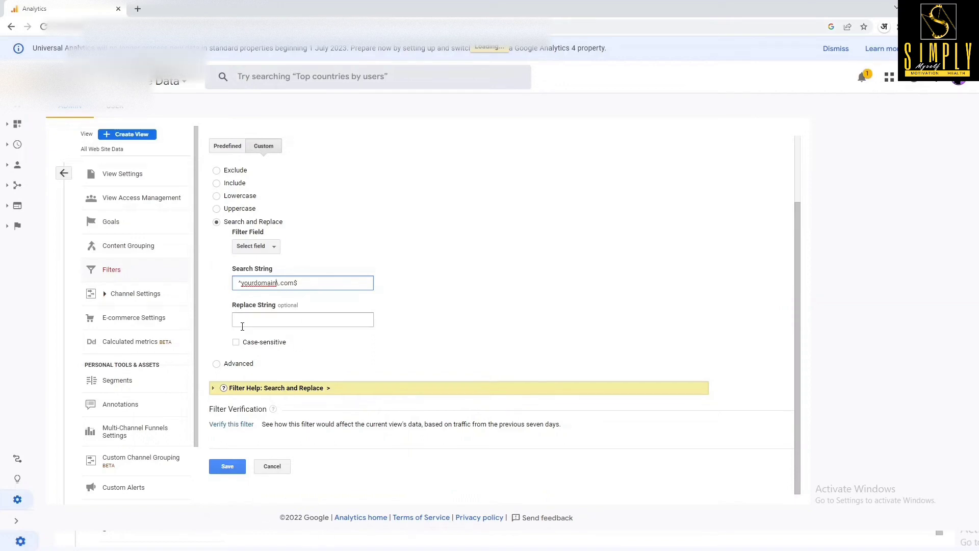
key(alt+Tab)
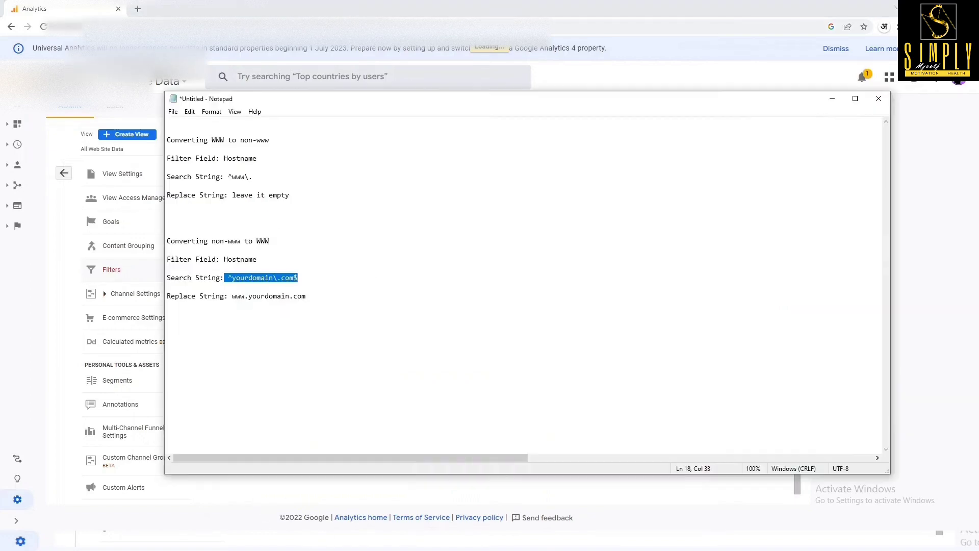
drag(307, 296, 229, 298)
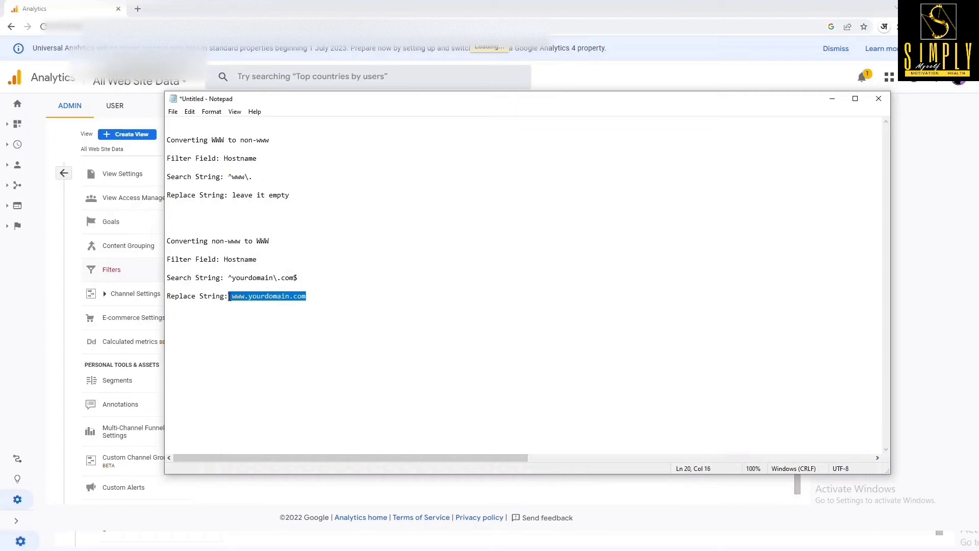
right_click(257, 297)
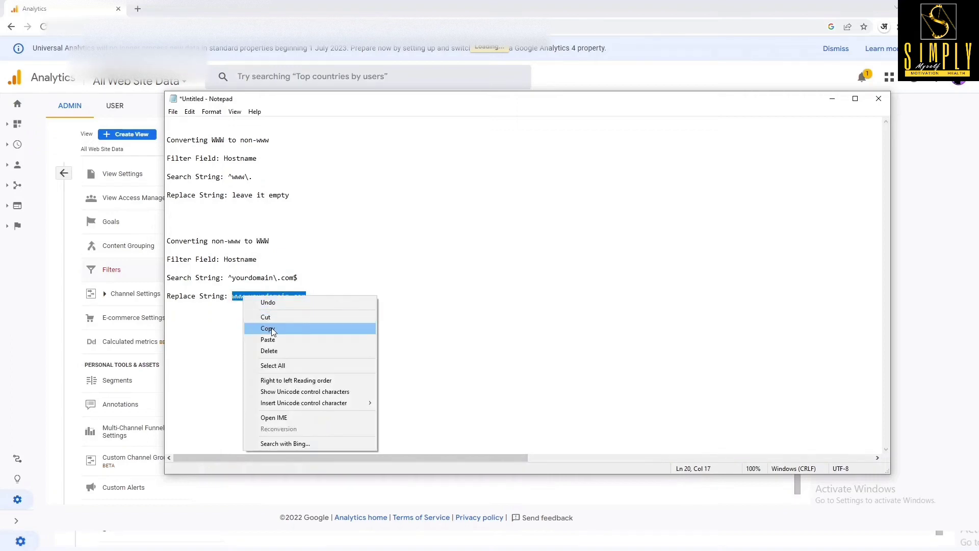
click(273, 330)
key(alt+Tab)
click(257, 320)
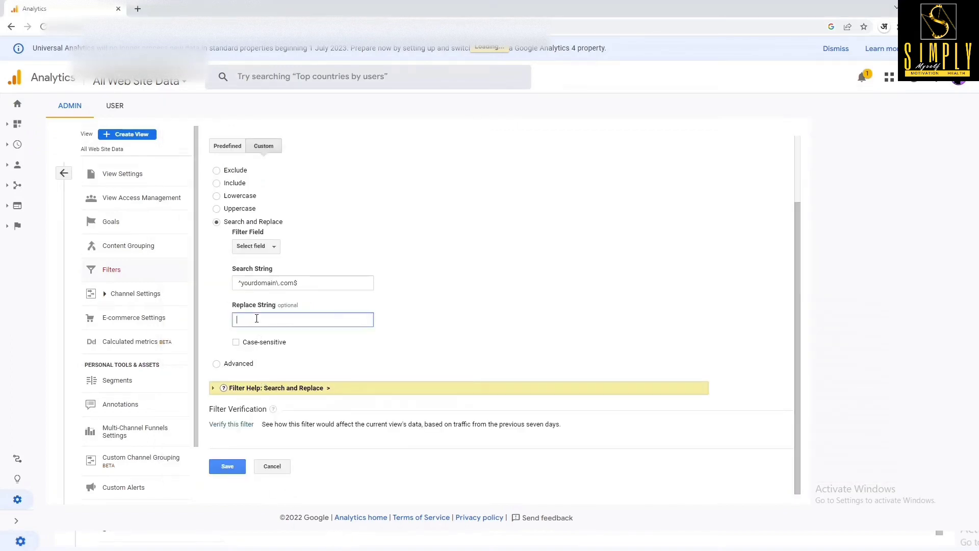
key(ctrl+v)
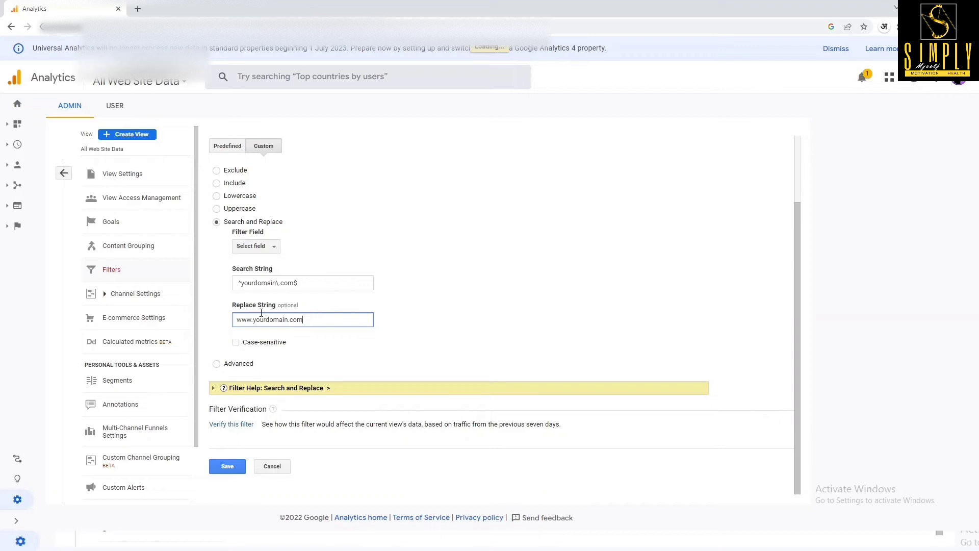
Set the filter to the Hostname field with an empty replace string and the search string ^www\. copied from the Notepad notes
drag(305, 319, 227, 316)
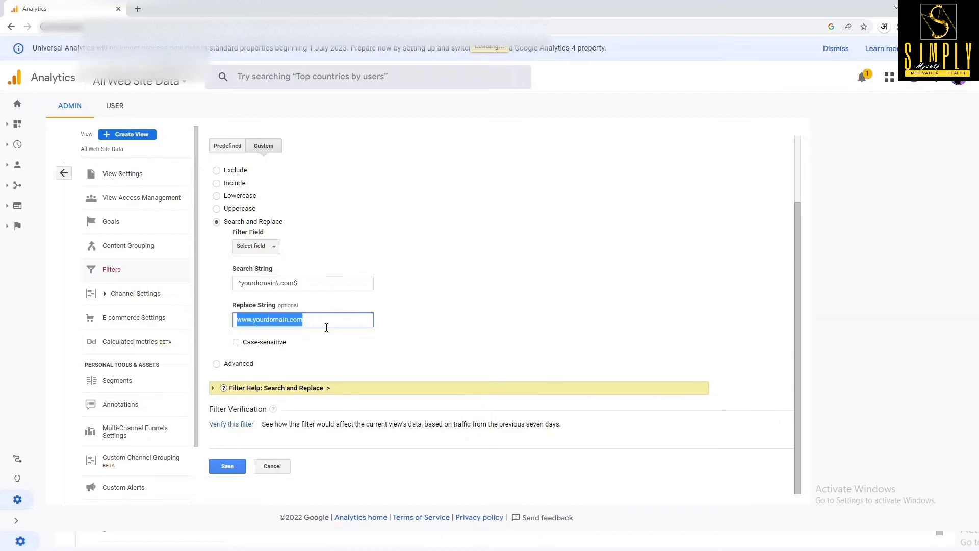
key(BackSpace)
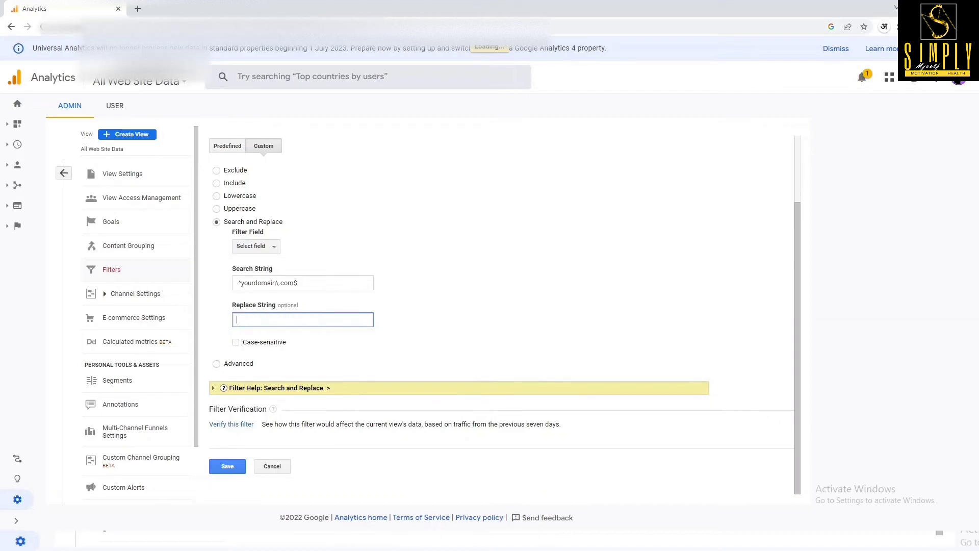
key(alt+Tab)
drag(253, 177, 228, 177)
key(ctrl+c)
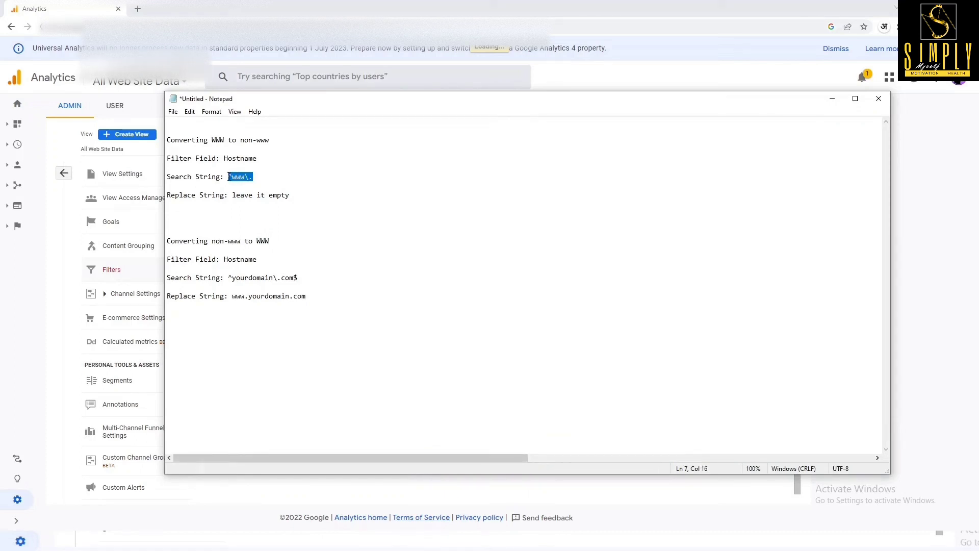
click(360, 492)
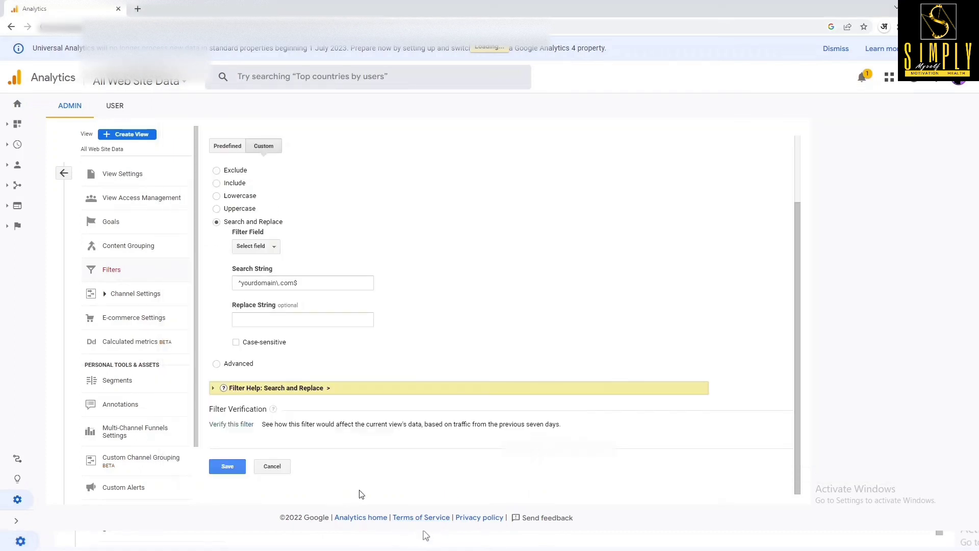
triple_click(238, 284)
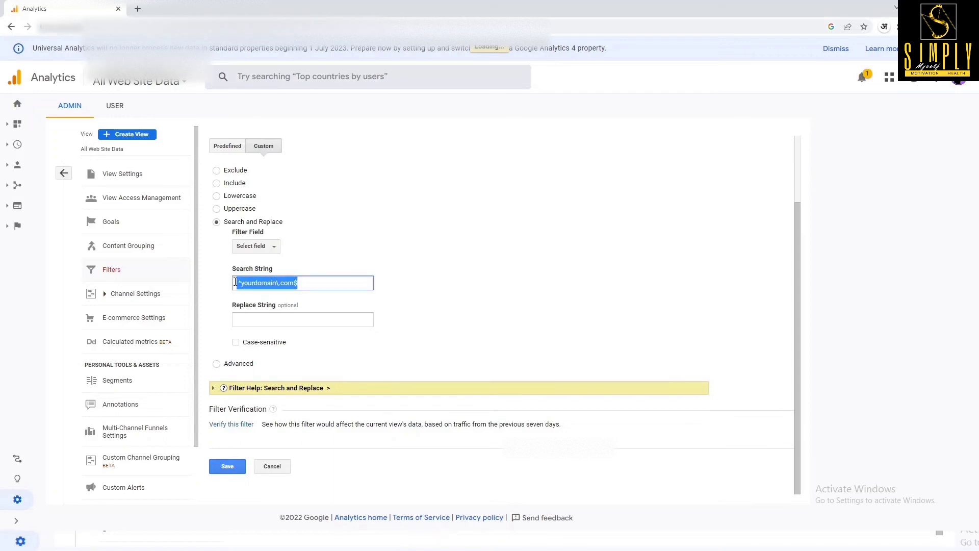
key(ctrl+v)
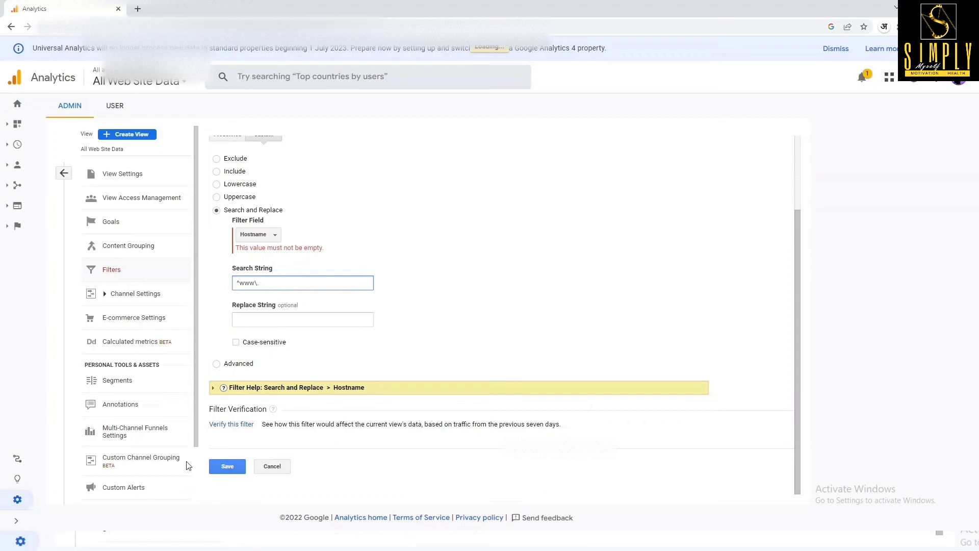
Verify the filter against the current view's data, and save it
click(233, 427)
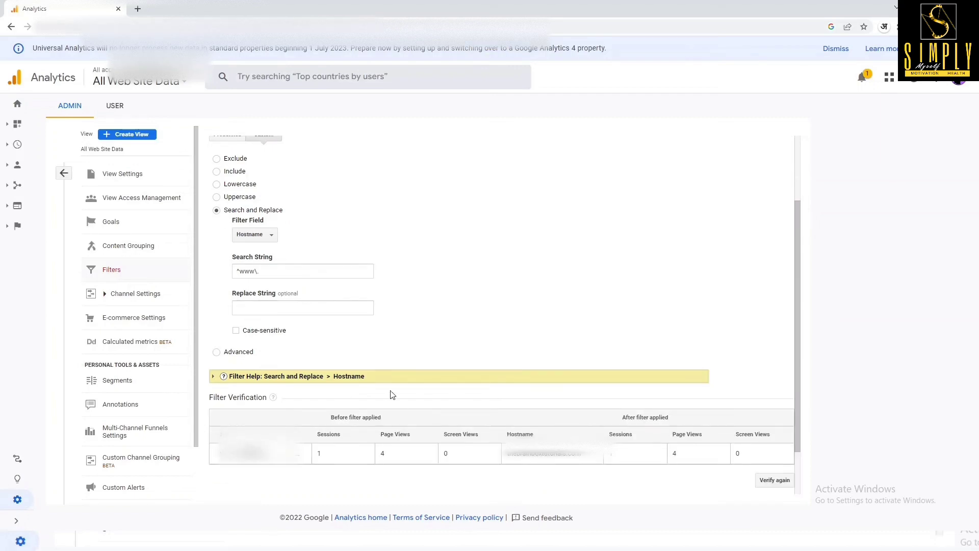
scroll(250, 428, down, 1)
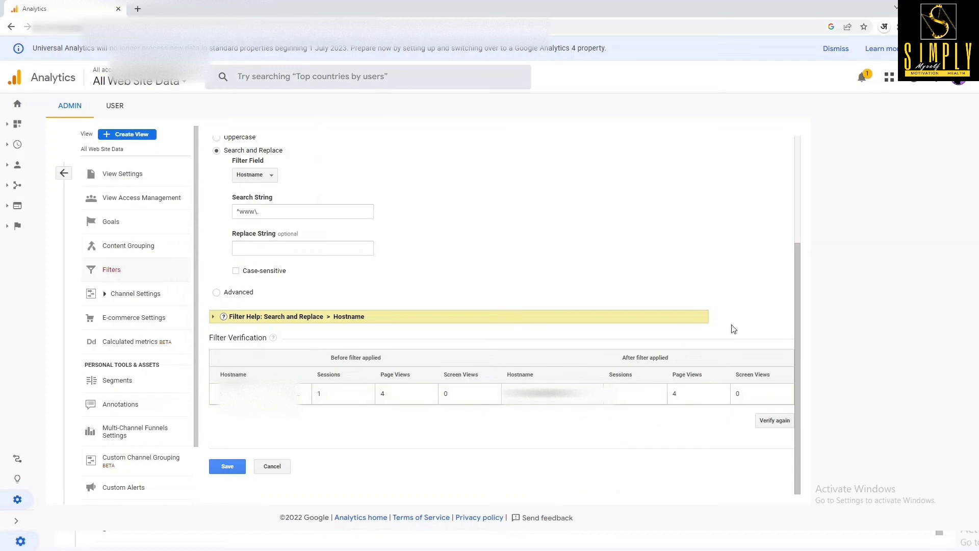
click(228, 468)
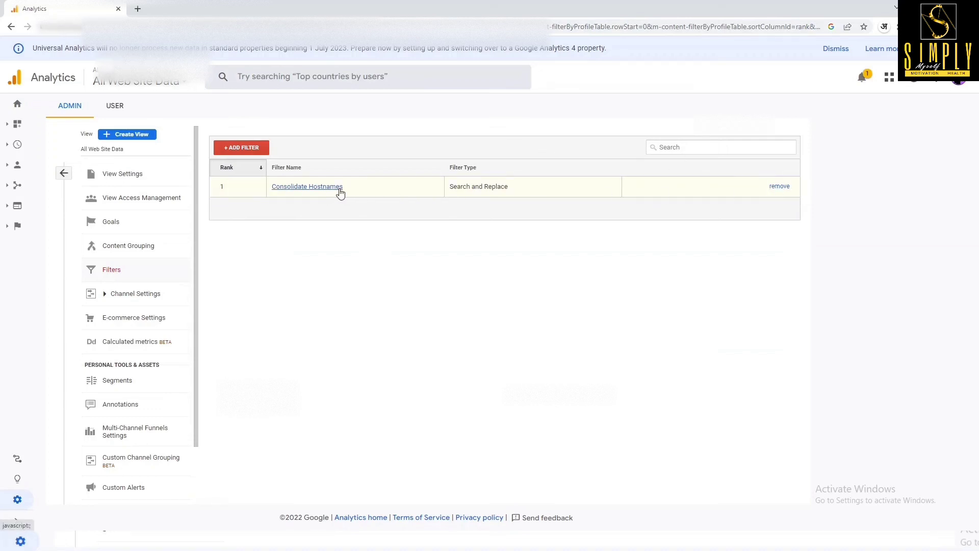
Reopen the Consolidate Hostnames filter to review its settings, and save it without edits
click(313, 189)
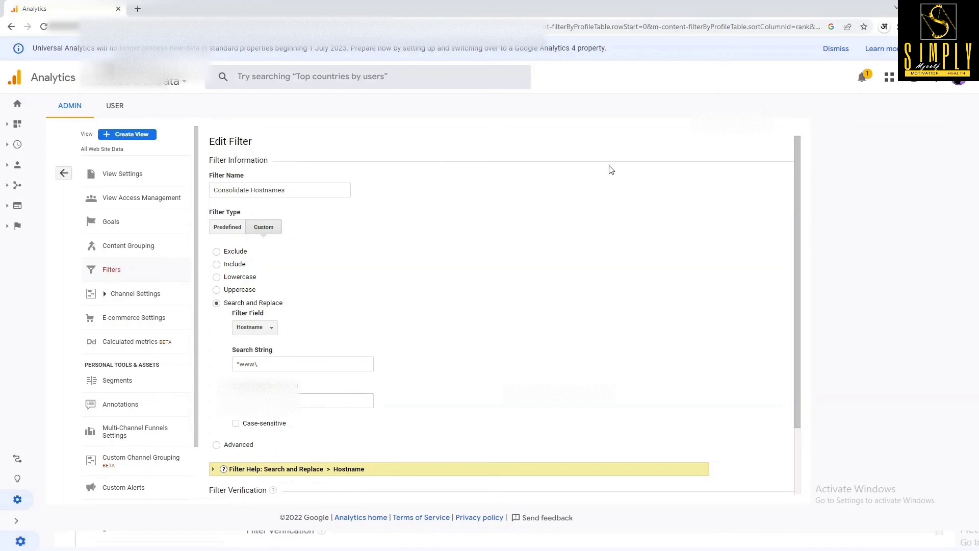
scroll(398, 375, down, 2)
click(228, 466)
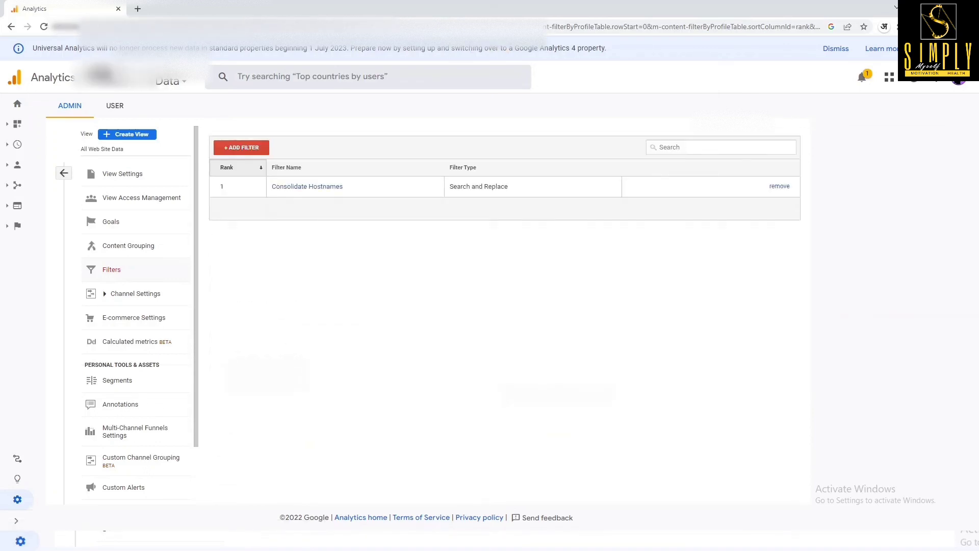
Request a new check of the Redundant Hostnames issue from the Analytics notifications
click(865, 80)
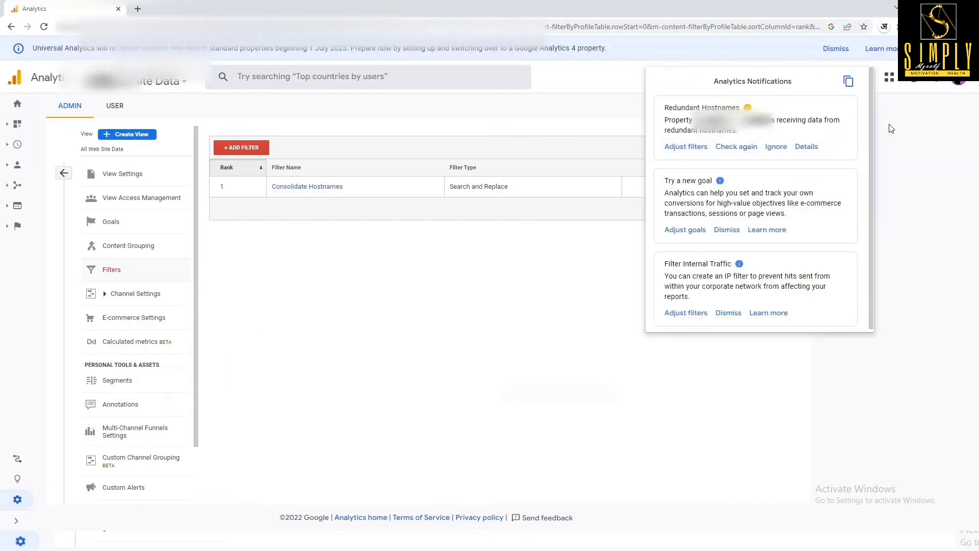
click(733, 148)
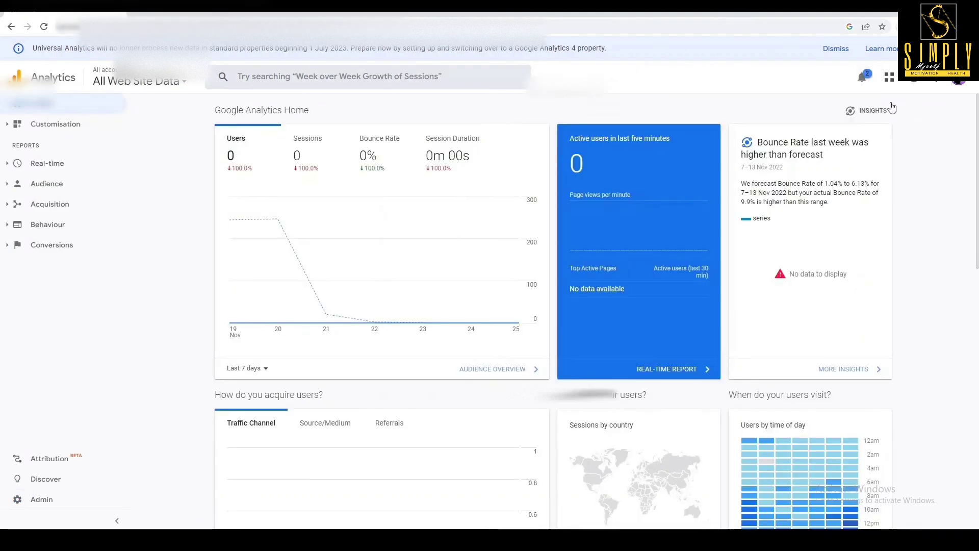
Review the status of the archived Redundant Hostnames notification, and close the notifications
click(866, 79)
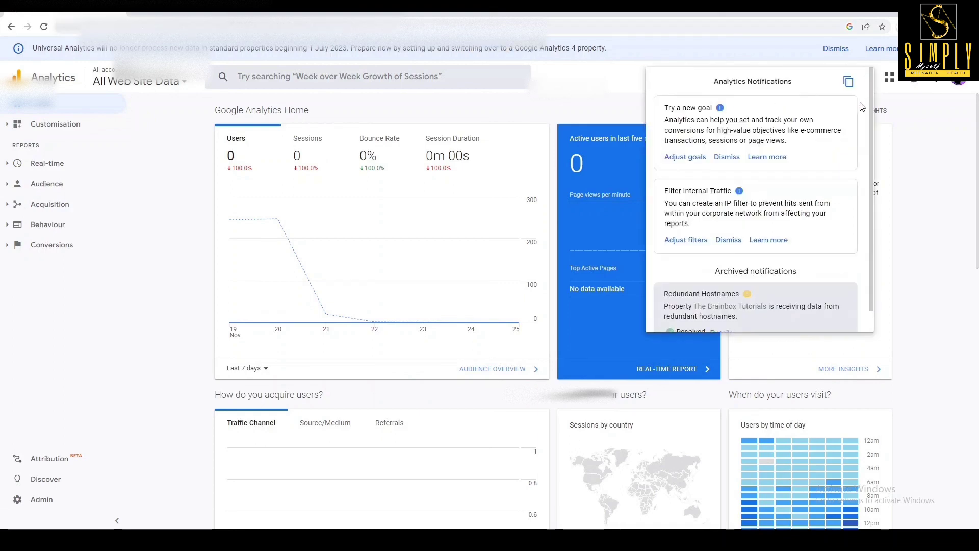
scroll(692, 280, down, 1)
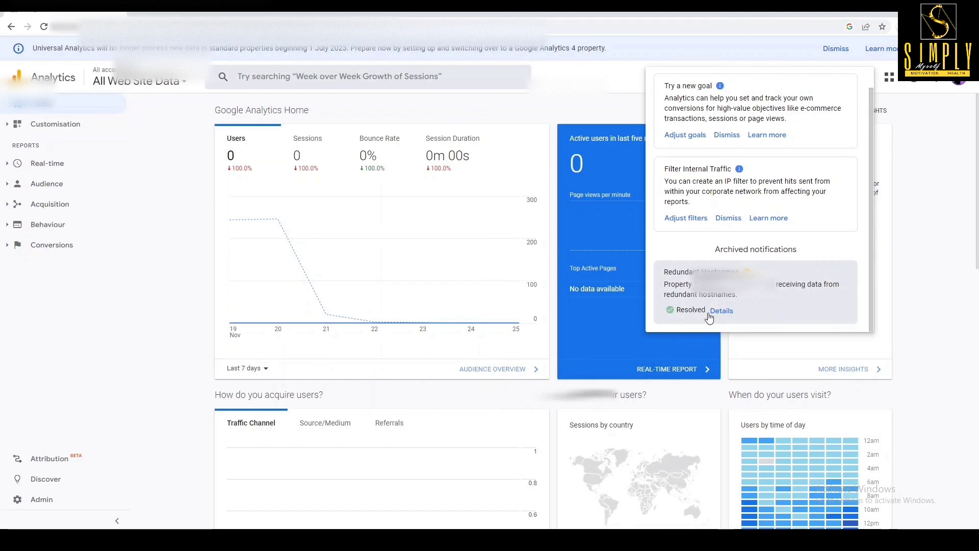
click(912, 127)
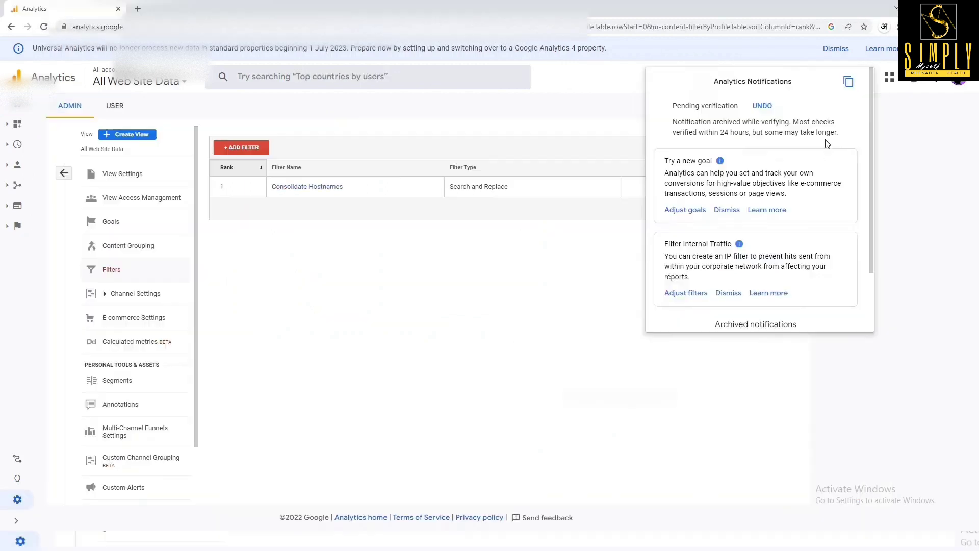
click(822, 450)
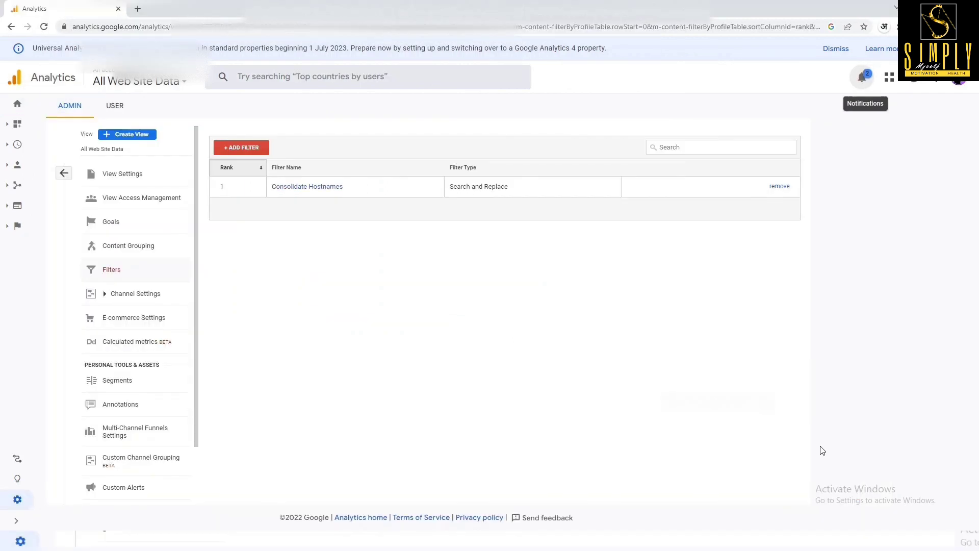